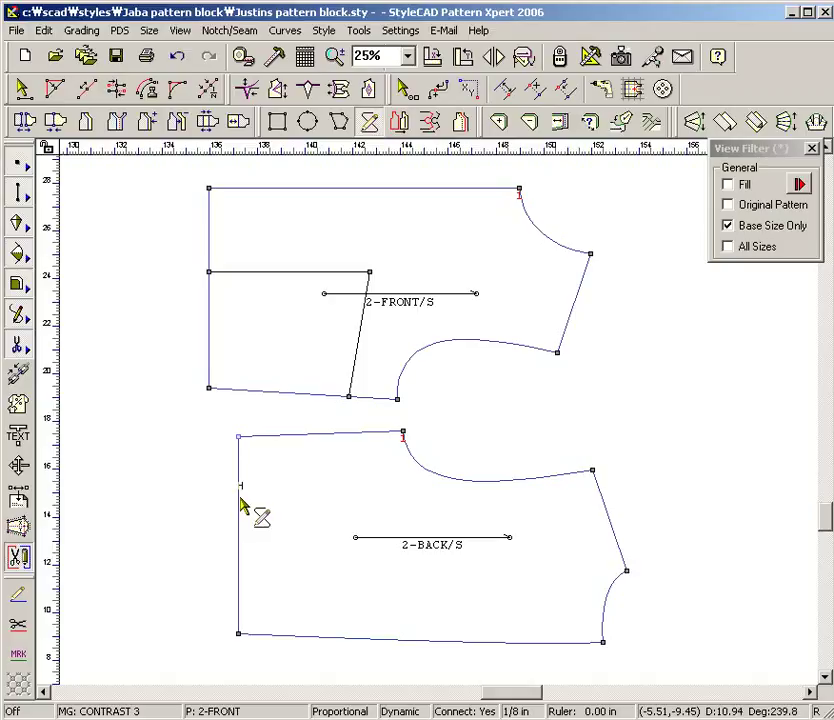
Draw a straight internal line from the back's hem to its armhole and another from the front's shoulder to its hem.
{"action": "left_click", "coordinate": [242, 507]}
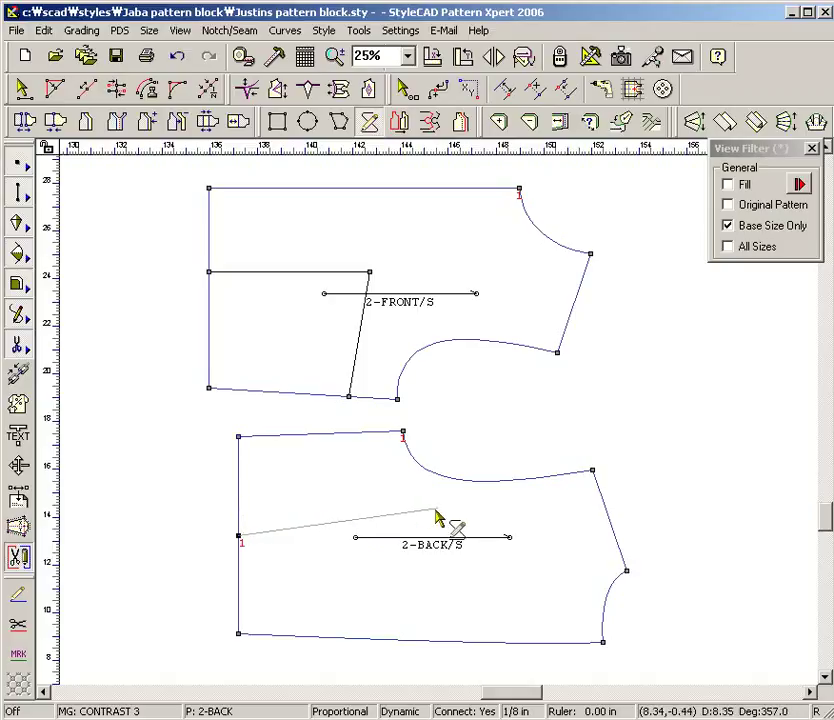
{"action": "left_click", "coordinate": [477, 483]}
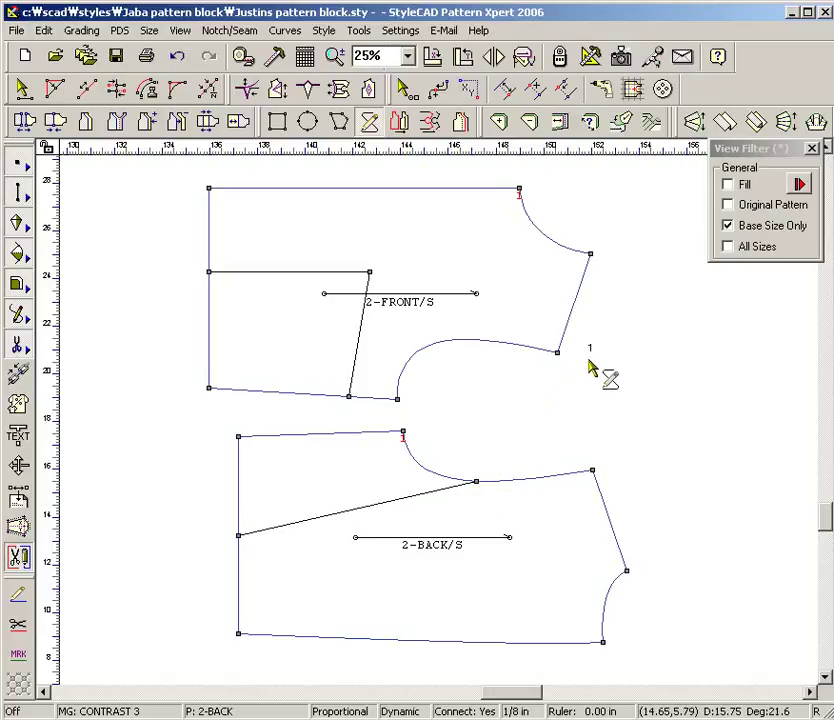
{"action": "left_click", "coordinate": [588, 265]}
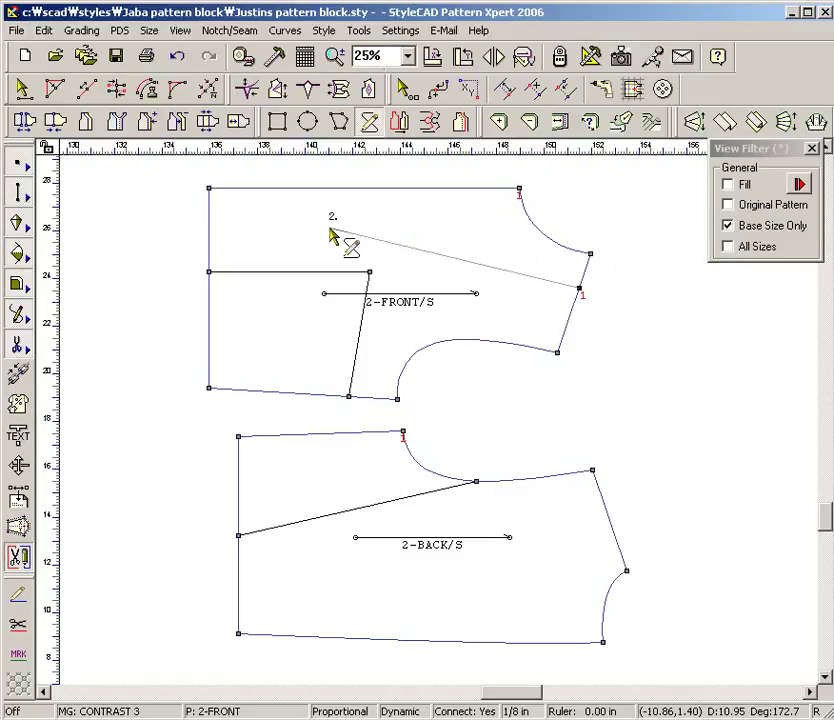
{"action": "left_click", "coordinate": [211, 213]}
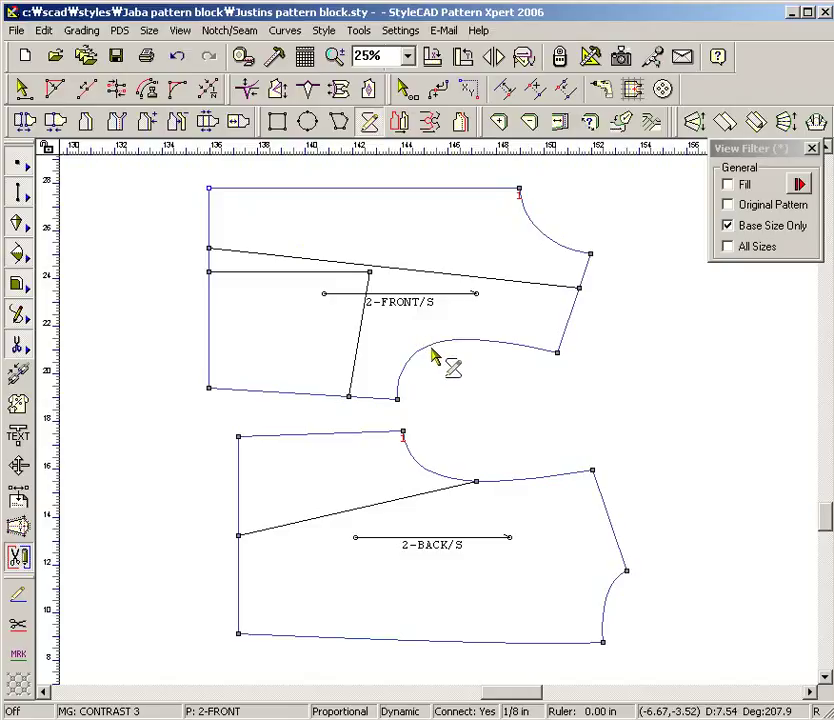
Show the curve points in non-proportional mode and bend the new front and back internal lines into smooth curves.
{"action": "left_click", "coordinate": [405, 90]}
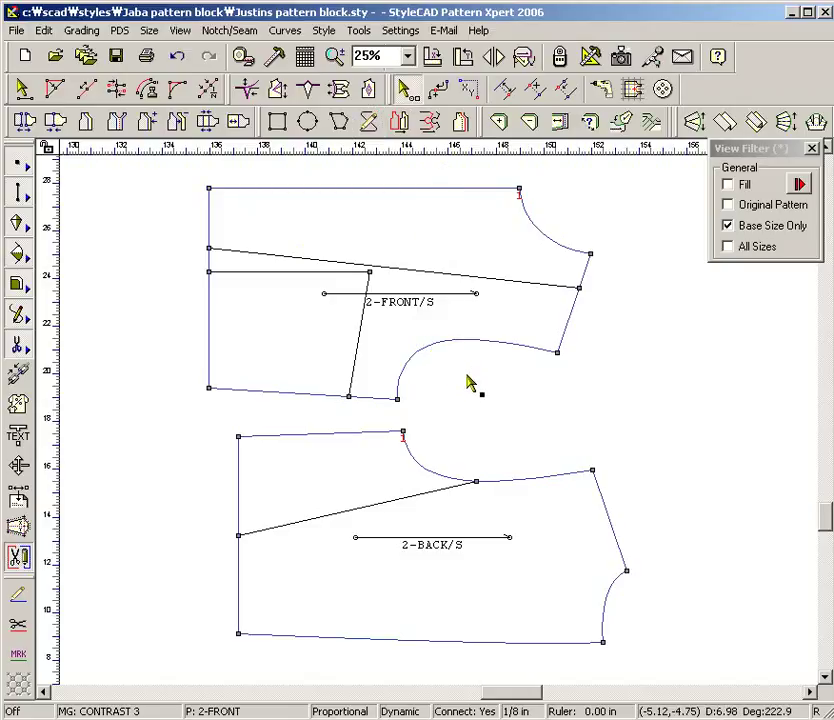
{"action": "key", "text": "p"}
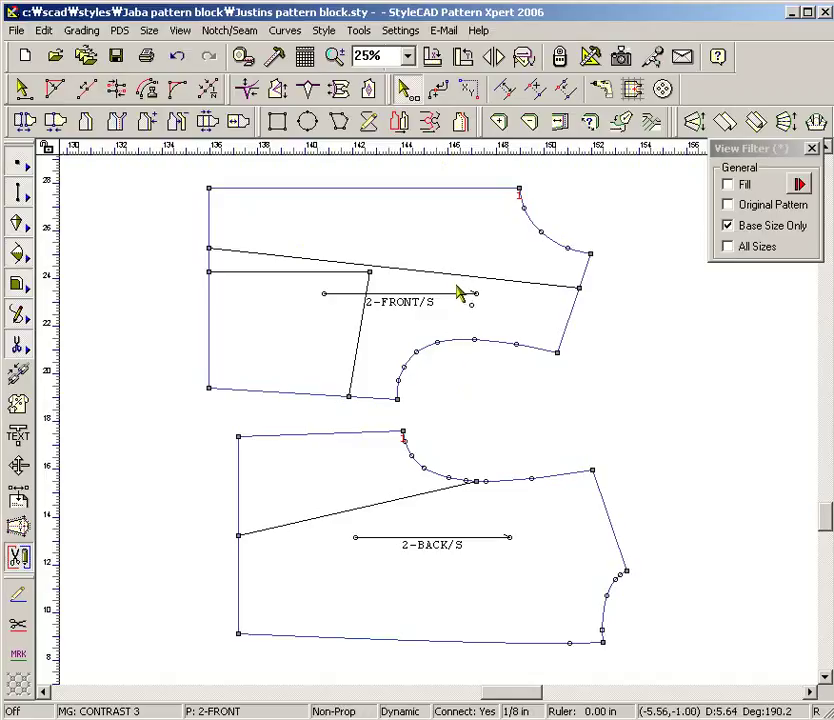
{"action": "left_click_drag", "start_coordinate": [450, 279], "coordinate": [477, 270]}
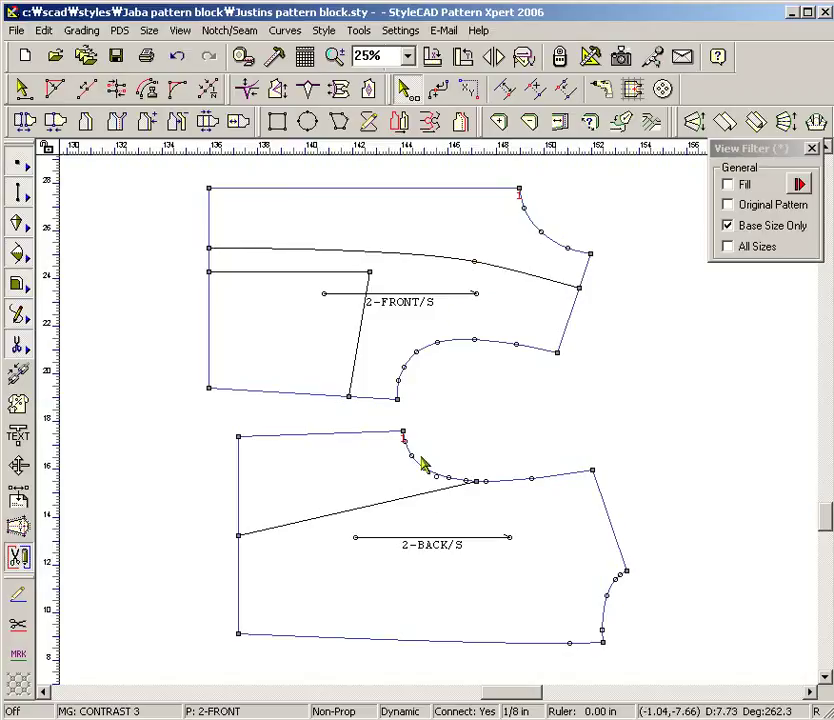
{"action": "left_click_drag", "start_coordinate": [424, 499], "coordinate": [405, 527]}
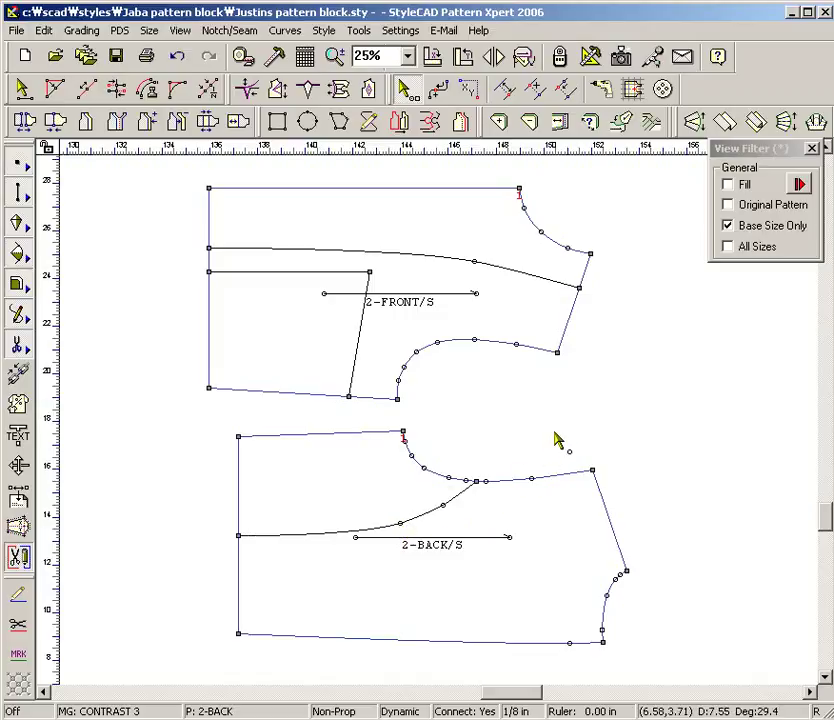
{"action": "key", "text": "Escape"}
Add four successive parallel lines 2 in apart inward from the curved hem of STRETCH-F, extended to the pattern edges.
{"action": "left_click", "coordinate": [458, 123]}
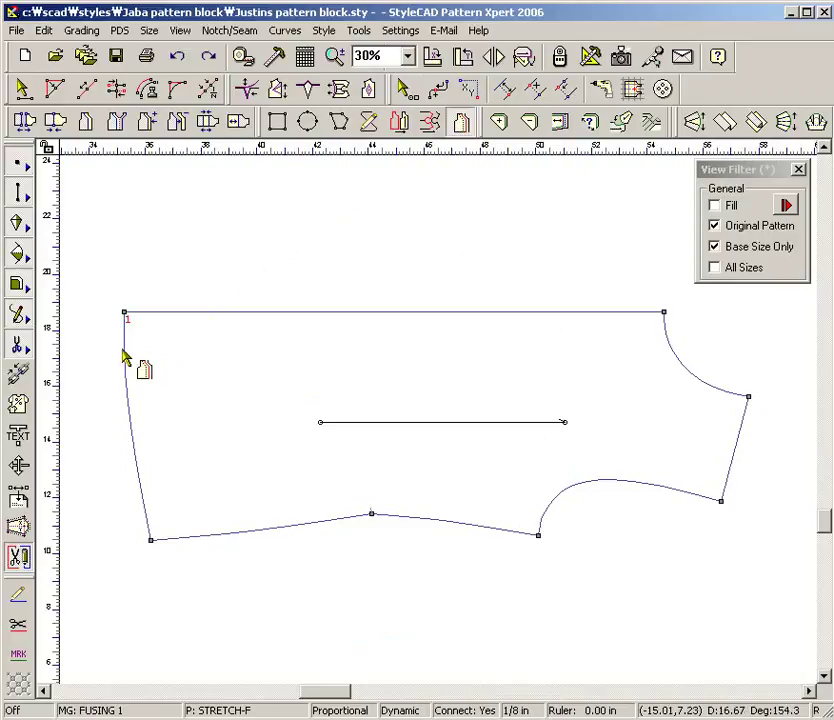
{"action": "left_click_drag", "start_coordinate": [106, 352], "coordinate": [180, 409]}
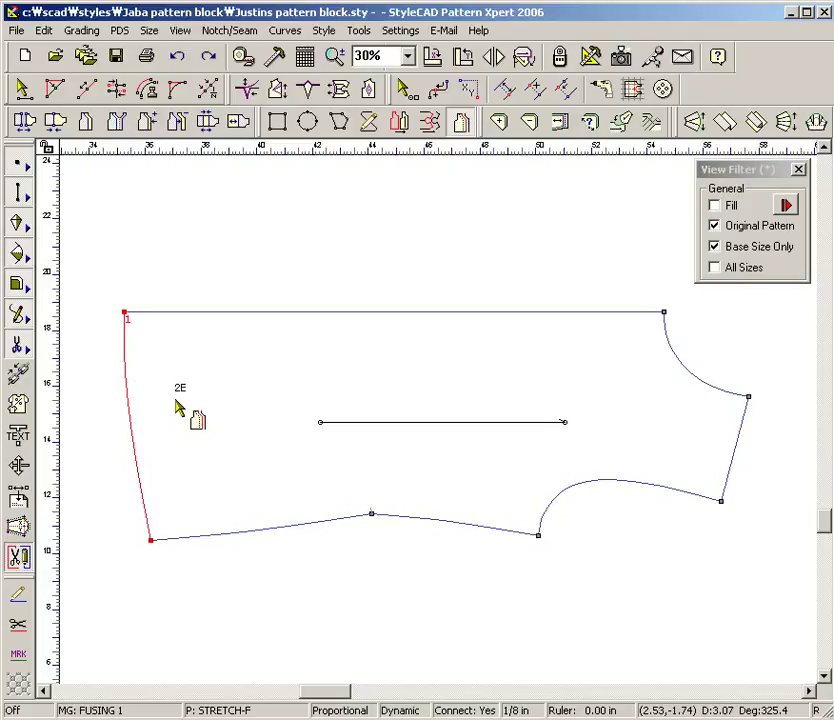
{"action": "left_click", "coordinate": [194, 403]}
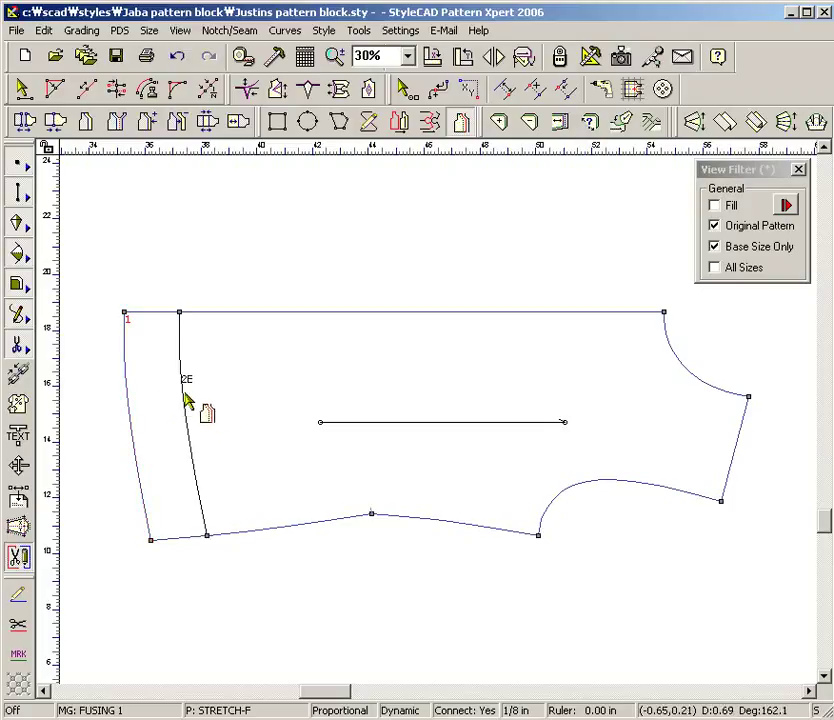
{"action": "left_click_drag", "start_coordinate": [164, 387], "coordinate": [209, 430]}
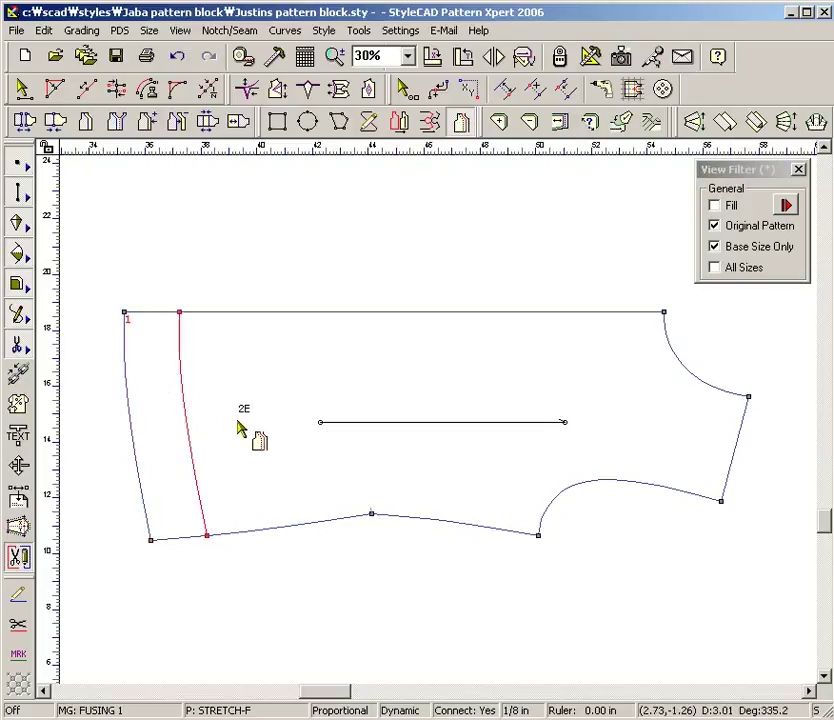
{"action": "left_click", "coordinate": [229, 428]}
{"action": "left_click_drag", "start_coordinate": [227, 397], "coordinate": [268, 443]}
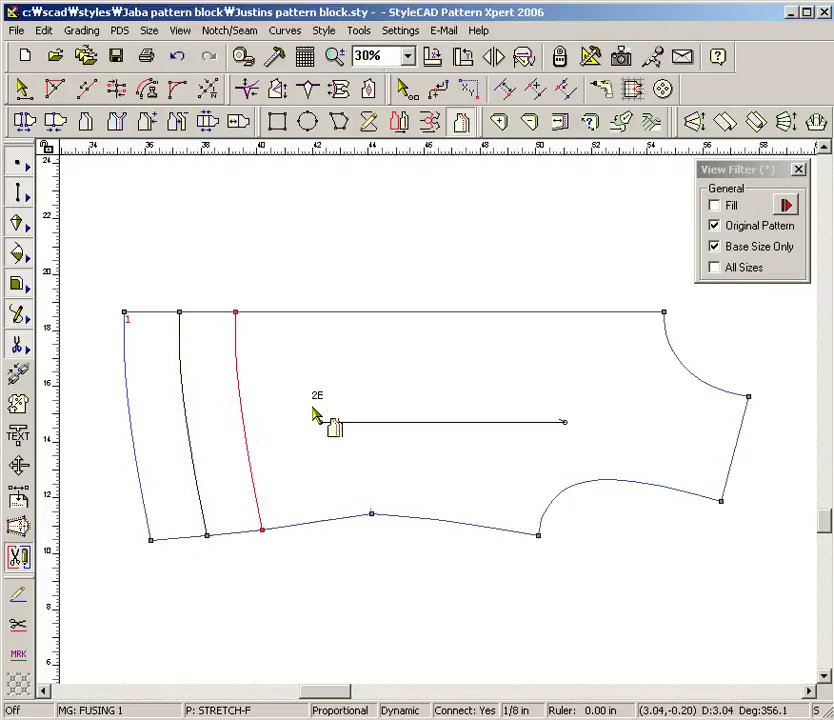
{"action": "left_click", "coordinate": [315, 416]}
{"action": "left_click_drag", "start_coordinate": [278, 390], "coordinate": [340, 438]}
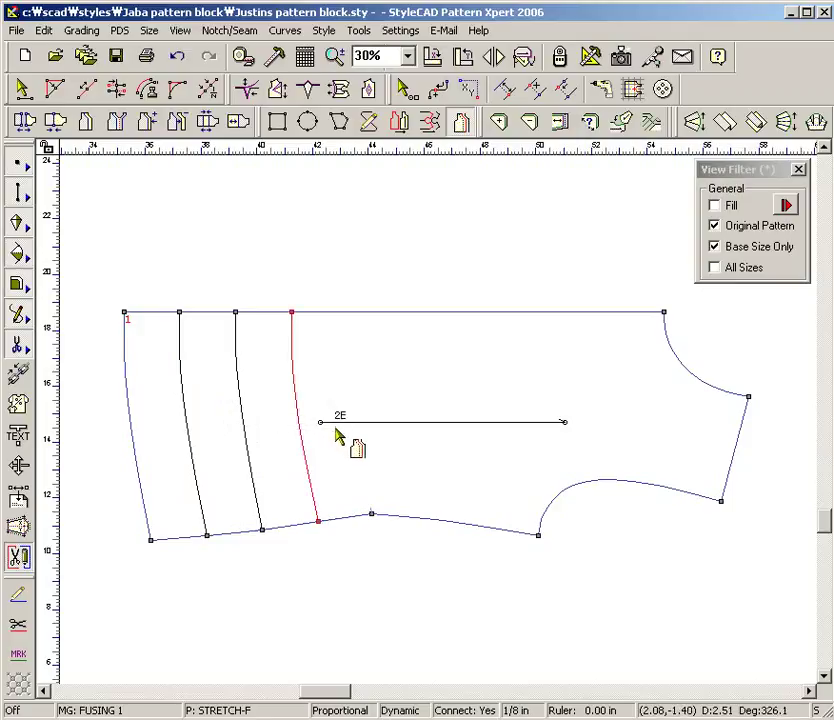
{"action": "left_click", "coordinate": [388, 423]}
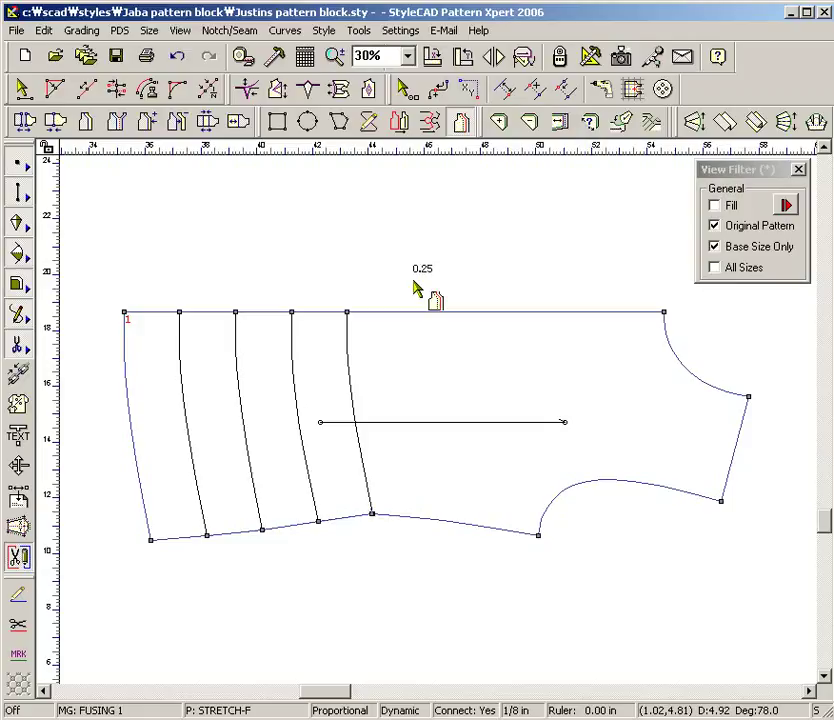
Add 0.25 in parallel stitch lines inside the neckline and armhole and beside the four parallel lines.
{"action": "left_click", "coordinate": [680, 374]}
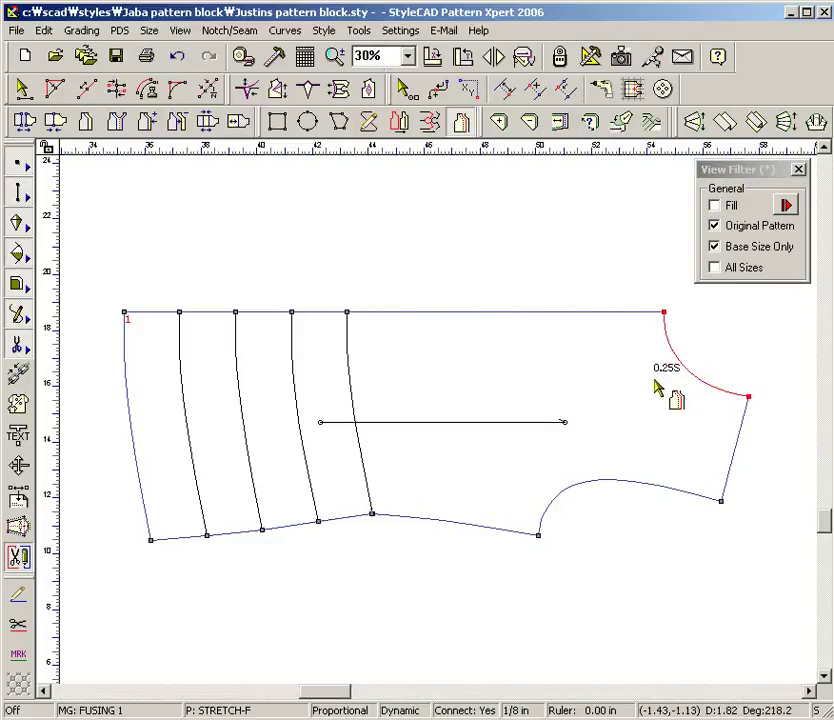
{"action": "left_click_drag", "start_coordinate": [640, 447], "coordinate": [622, 470]}
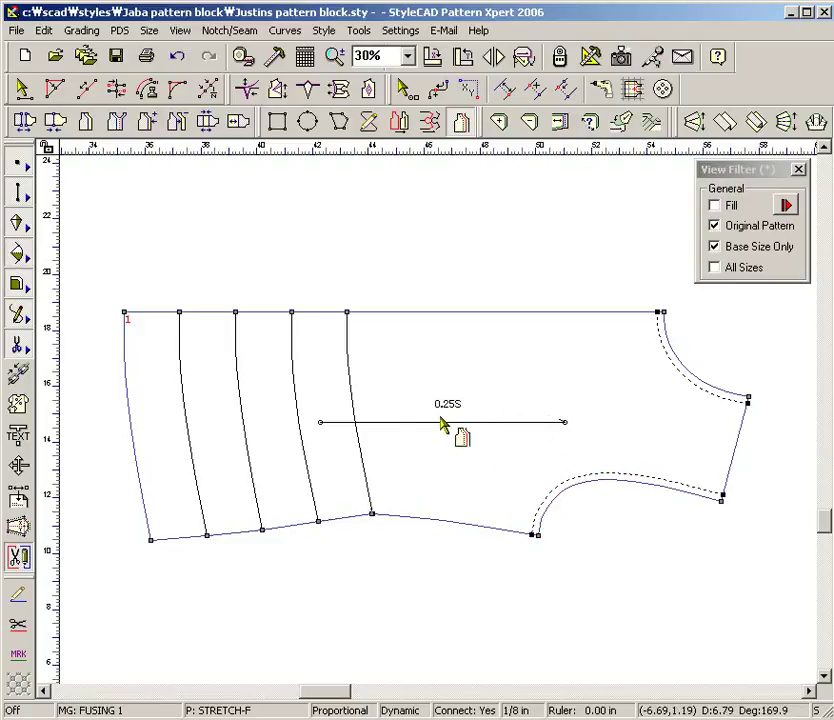
{"action": "left_click_drag", "start_coordinate": [372, 368], "coordinate": [156, 484]}
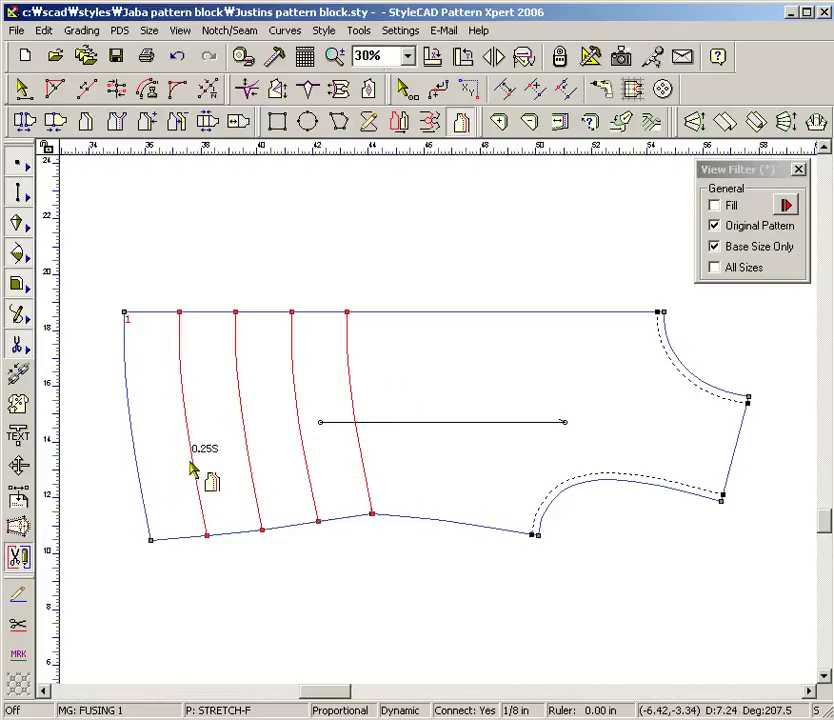
{"action": "right_click", "coordinate": [195, 468]}
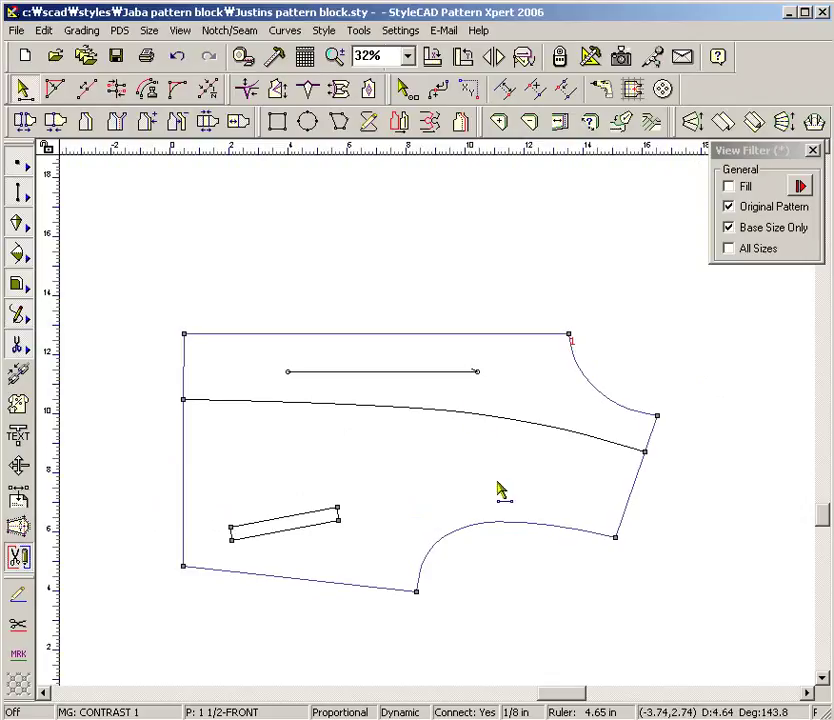
Select only the side seam of the 1 1/2-FRONT pattern and move it slightly outward.
{"action": "left_click_drag", "start_coordinate": [512, 556], "coordinate": [438, 475]}
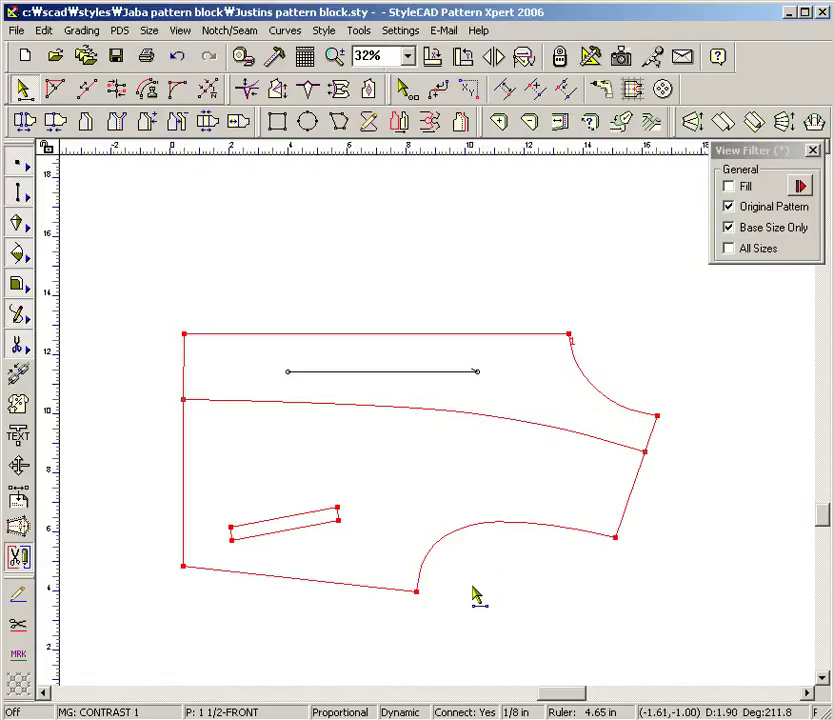
{"action": "left_click", "coordinate": [385, 616]}
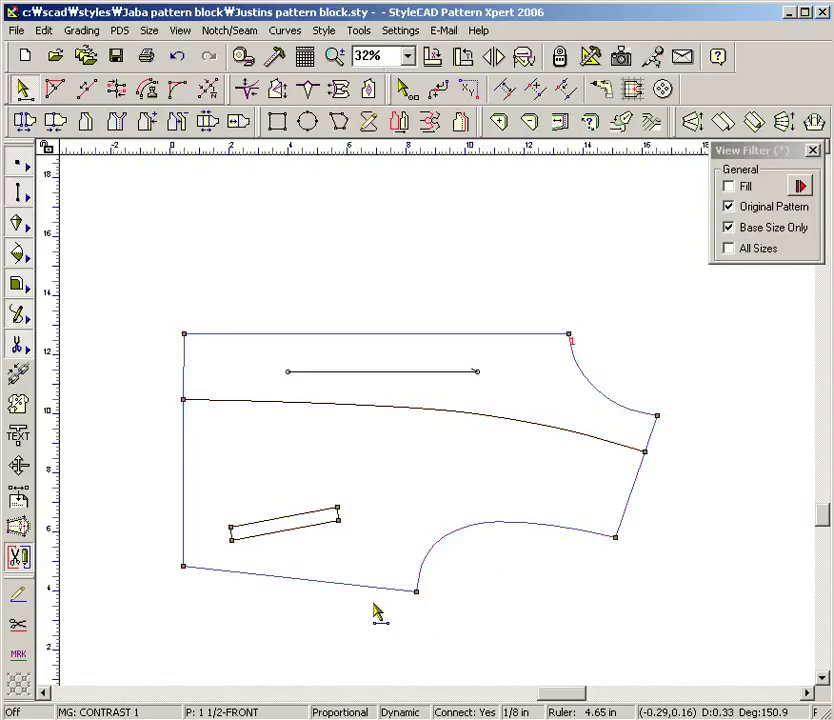
{"action": "left_click_drag", "start_coordinate": [372, 603], "coordinate": [316, 606]}
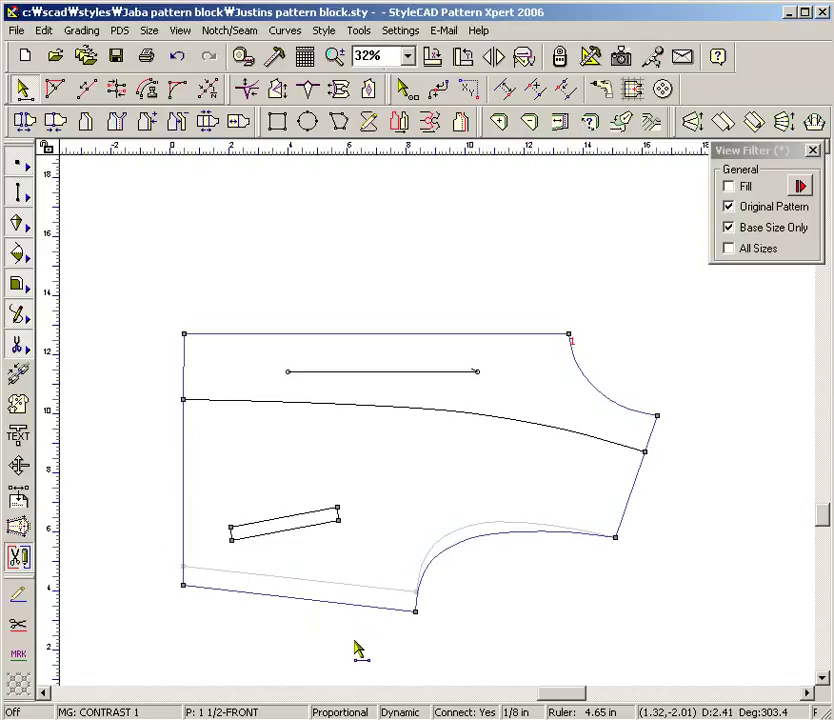
Select the front's side seam and move it 1 in inward.
{"action": "left_click_drag", "start_coordinate": [349, 588], "coordinate": [290, 630]}
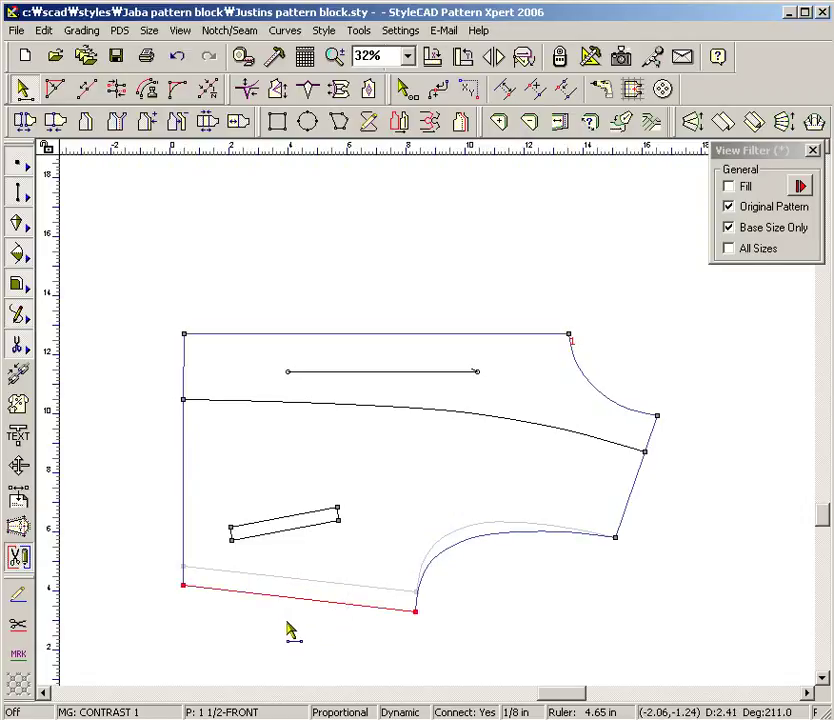
{"action": "left_click", "coordinate": [337, 603]}
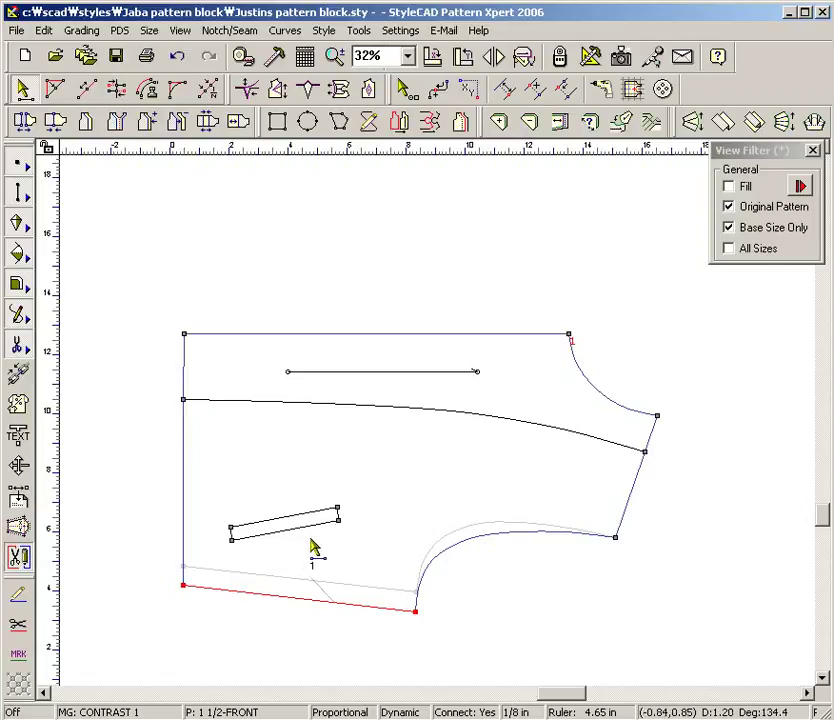
{"action": "left_click", "coordinate": [340, 553]}
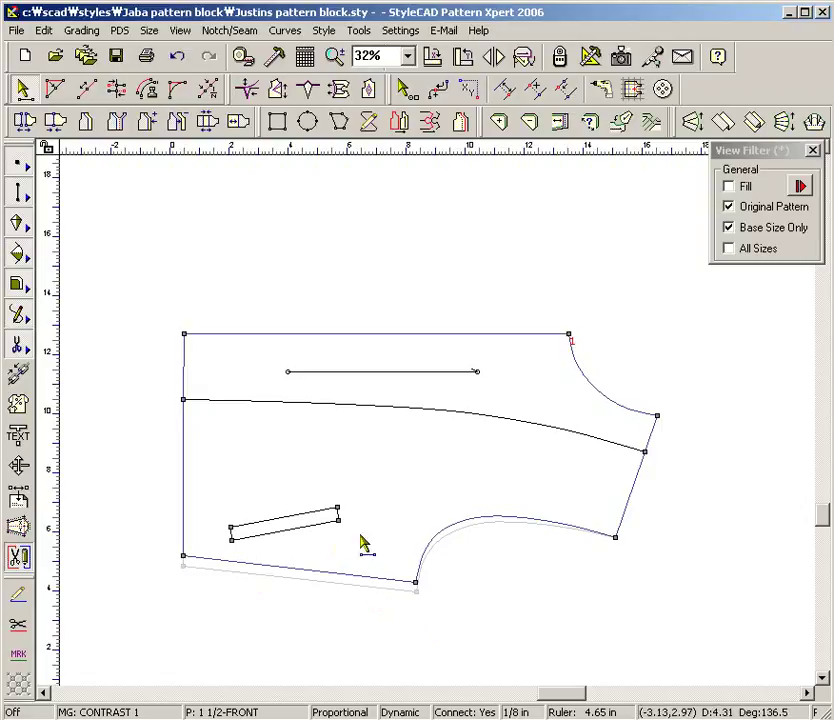
Move the narrow angled welt outline 0.5 in horizontally toward the armhole and delete it.
{"action": "left_click_drag", "start_coordinate": [352, 497], "coordinate": [226, 546]}
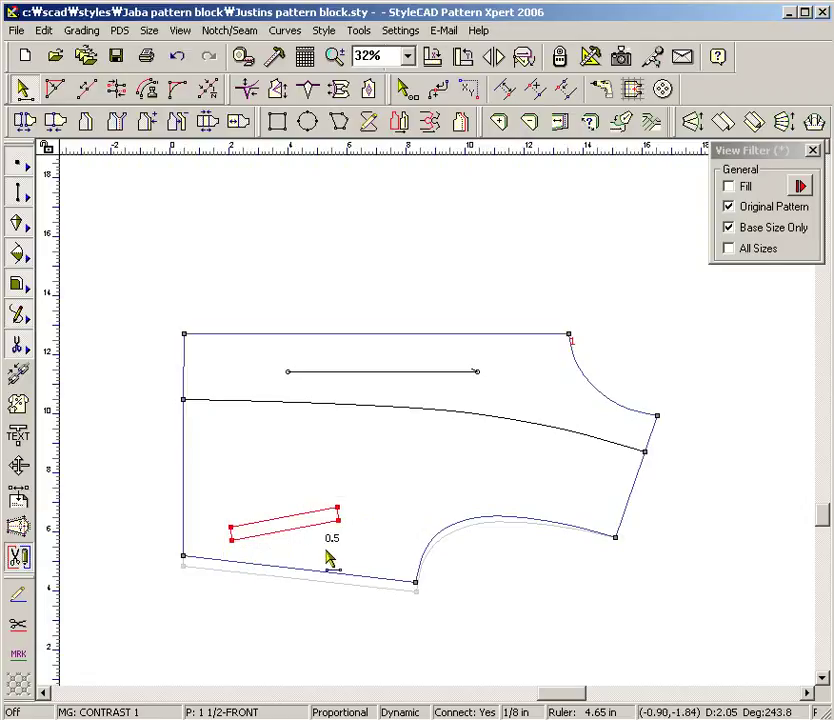
{"action": "left_click", "coordinate": [340, 512]}
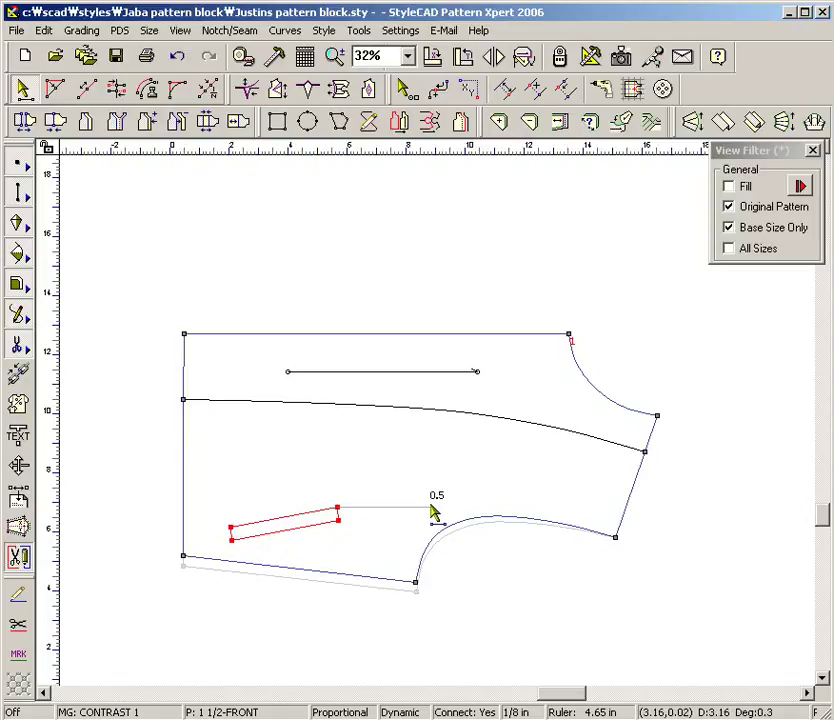
{"action": "left_click", "coordinate": [432, 513]}
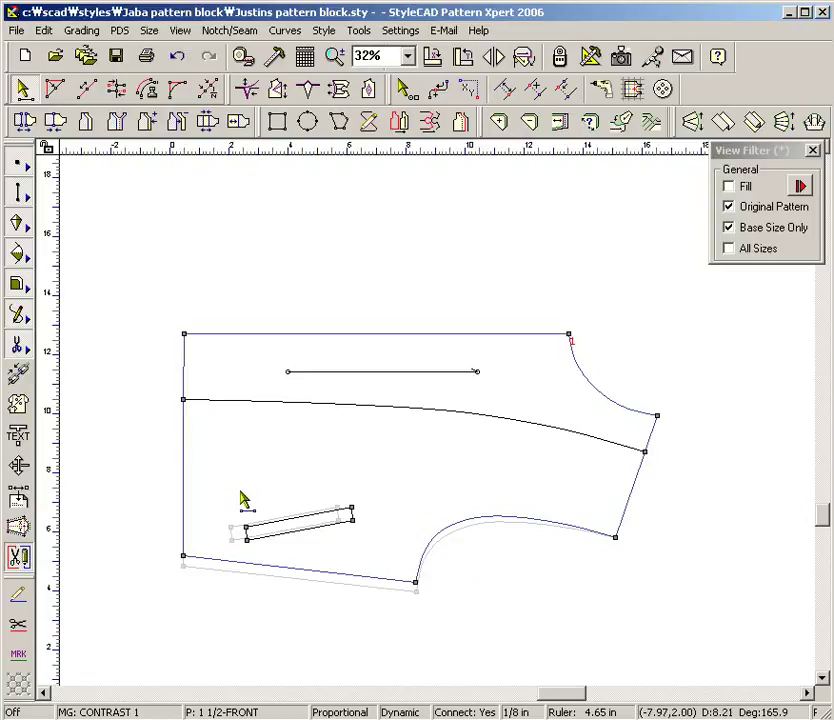
{"action": "left_click_drag", "start_coordinate": [233, 487], "coordinate": [374, 564]}
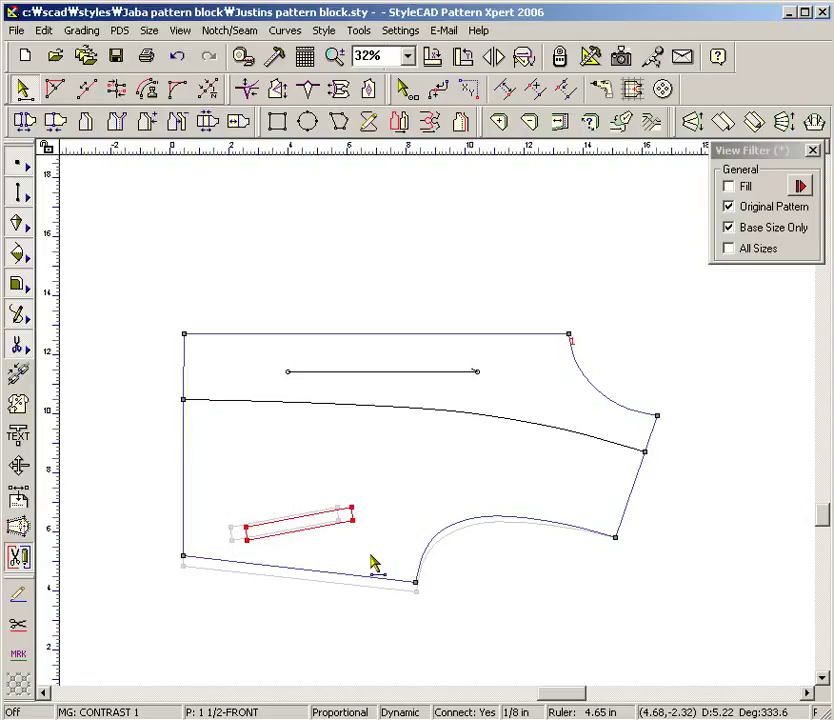
{"action": "key", "text": "Delete"}
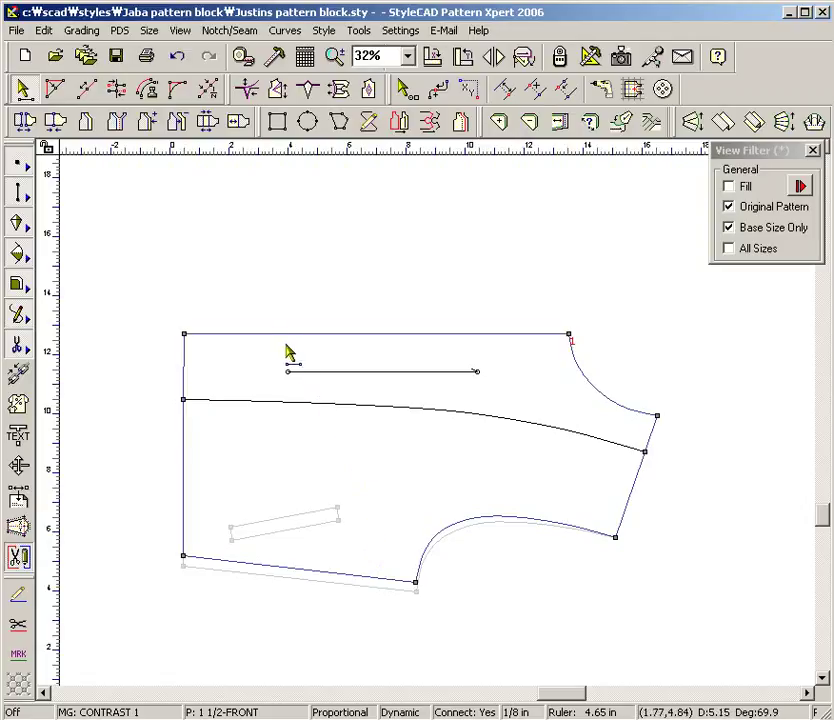
Copy the closed section between the front's straight center edge and the curved internal line, and paste it above the pattern.
{"action": "left_click_drag", "start_coordinate": [172, 294], "coordinate": [622, 382]}
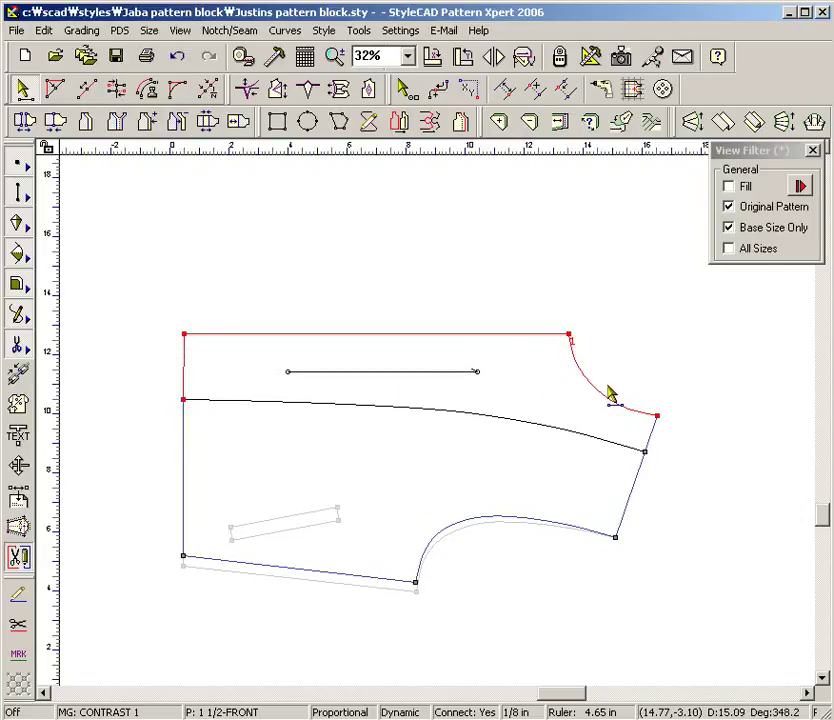
{"action": "left_click_drag", "start_coordinate": [637, 432], "coordinate": [672, 450]}
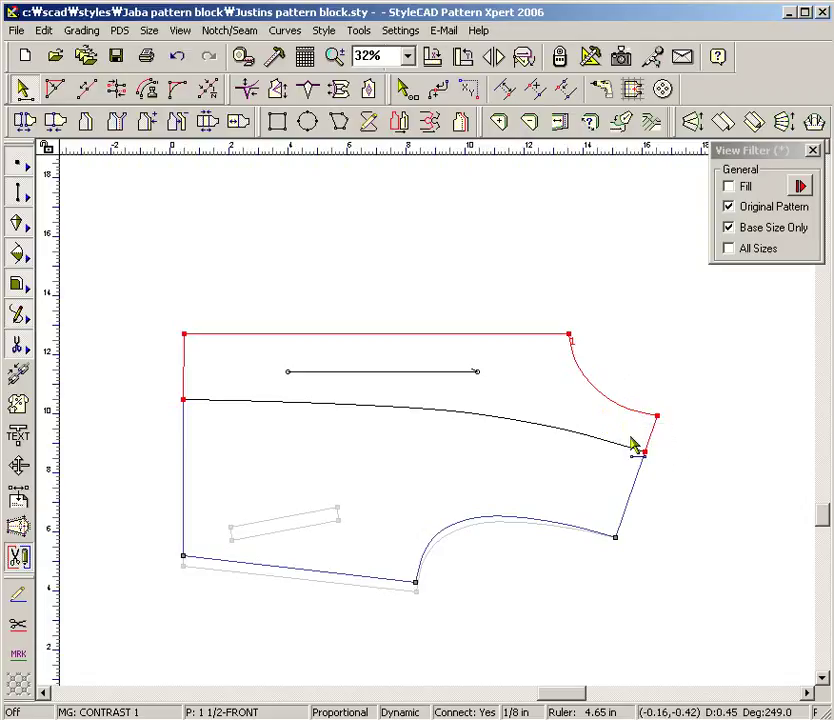
{"action": "left_click_drag", "start_coordinate": [428, 395], "coordinate": [479, 442]}
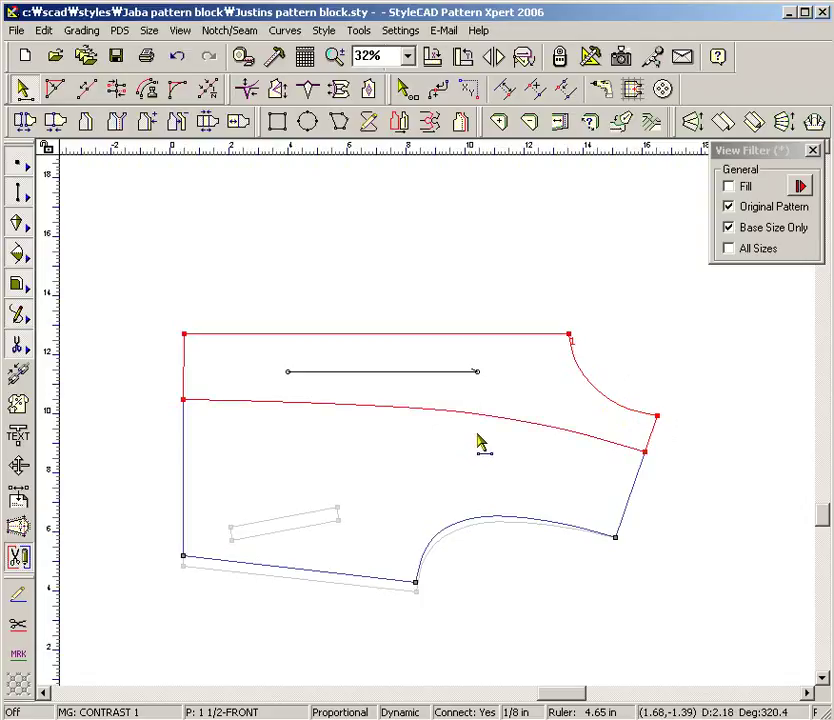
{"action": "key", "text": "Escape"}
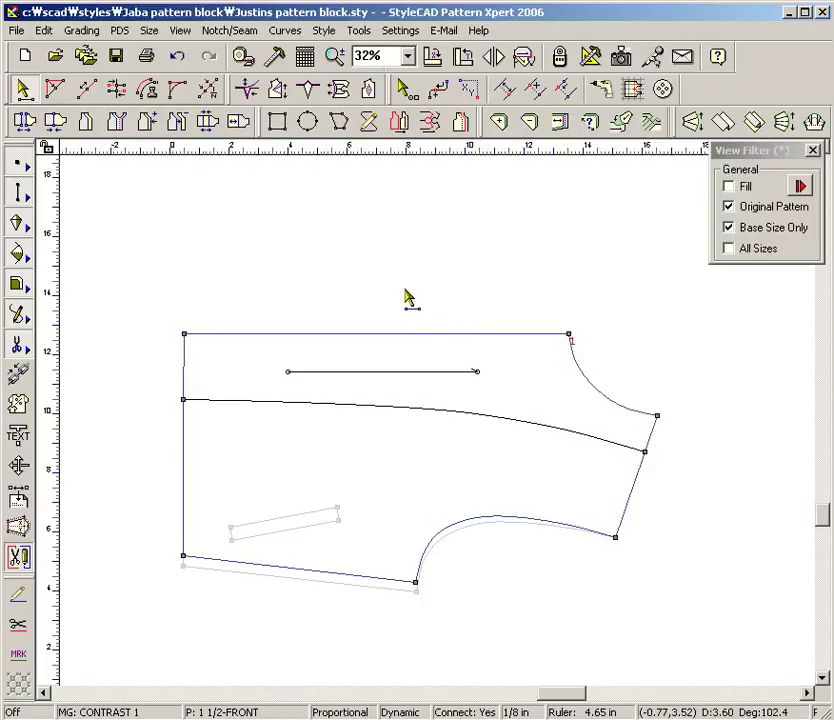
{"action": "key", "text": "ctrl+v"}
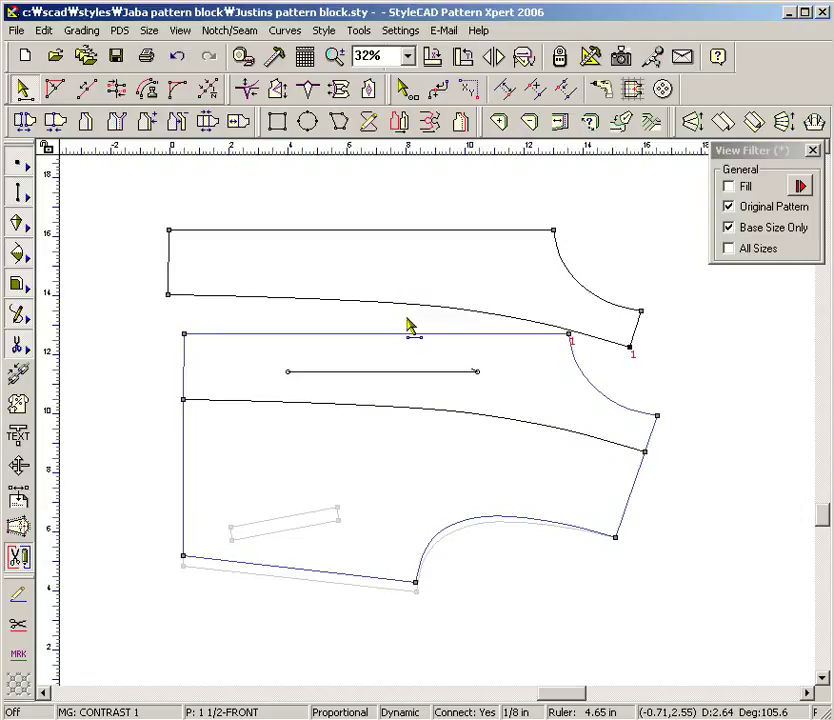
Add five evenly spaced points along the front pattern's straight center edge.
{"action": "left_click", "coordinate": [409, 326]}
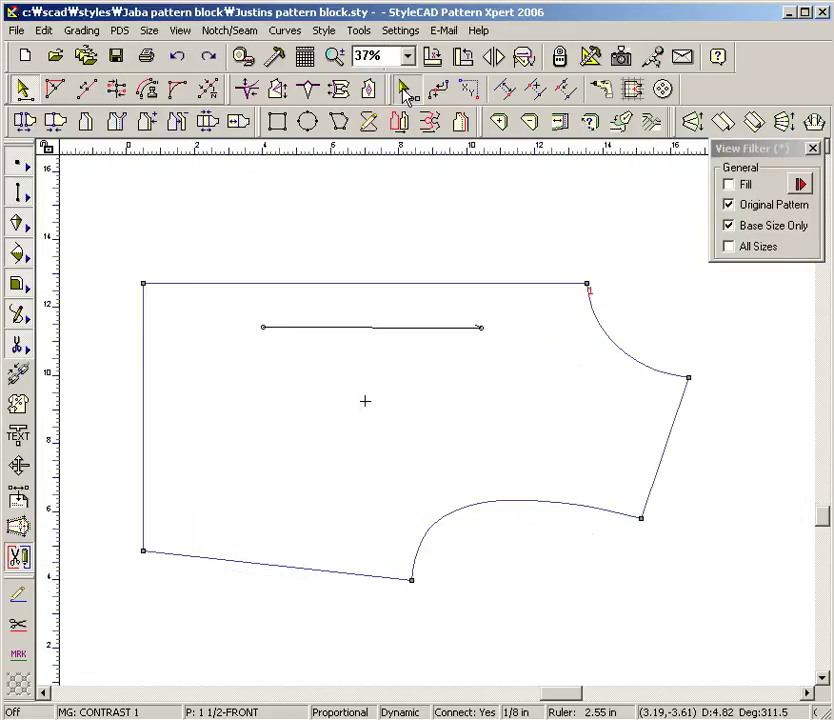
{"action": "left_click", "coordinate": [407, 92]}
{"action": "left_click", "coordinate": [318, 313]}
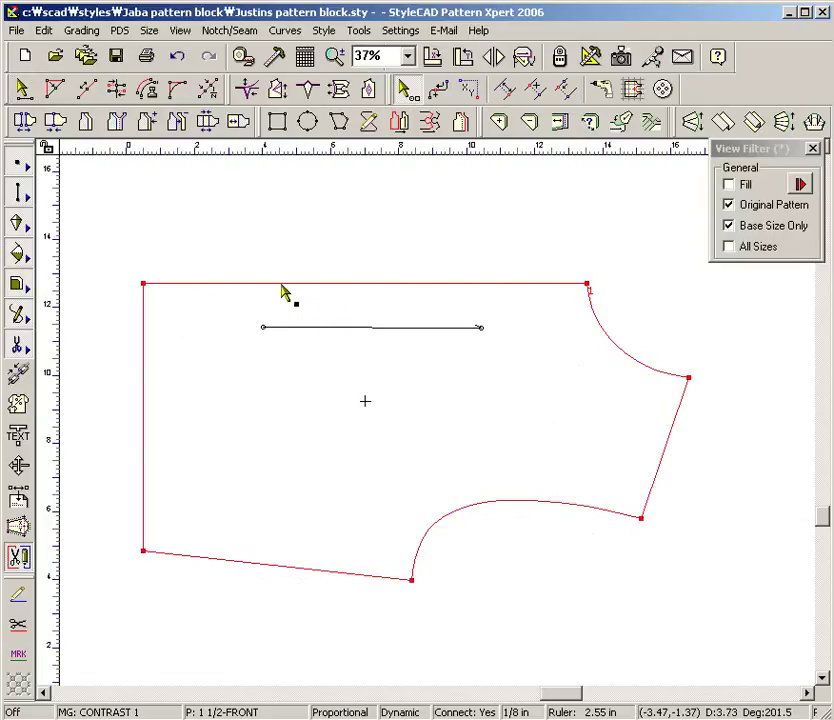
{"action": "left_click", "coordinate": [282, 285]}
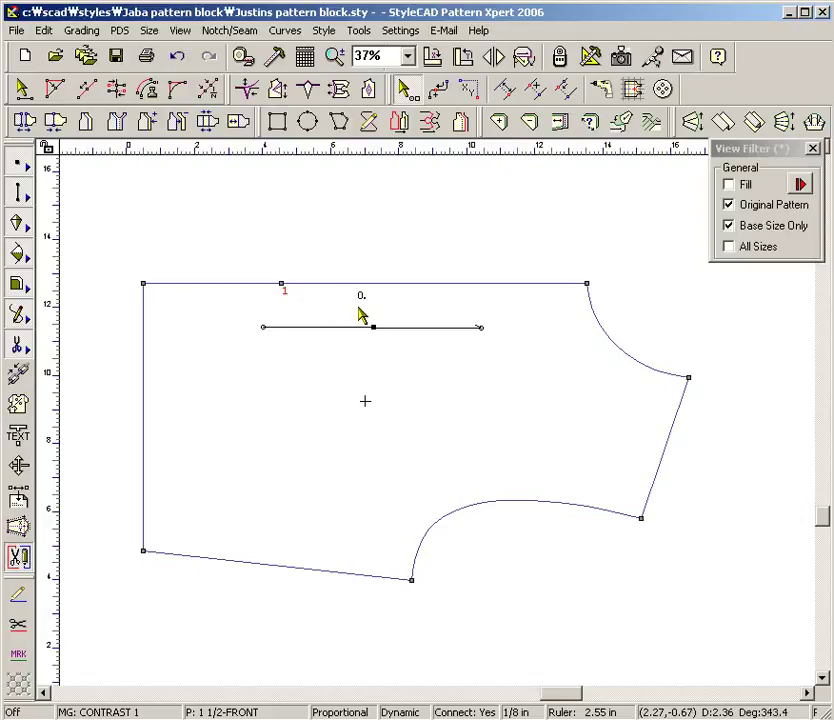
{"action": "left_click", "coordinate": [547, 288]}
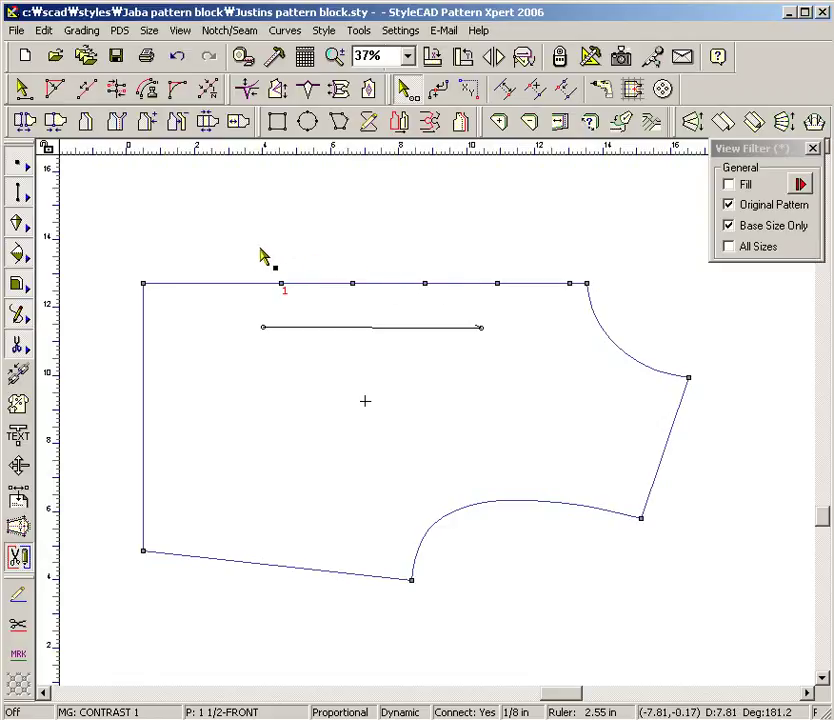
Delete all five added points from the front's center edge together.
{"action": "left_click_drag", "start_coordinate": [261, 249], "coordinate": [579, 314]}
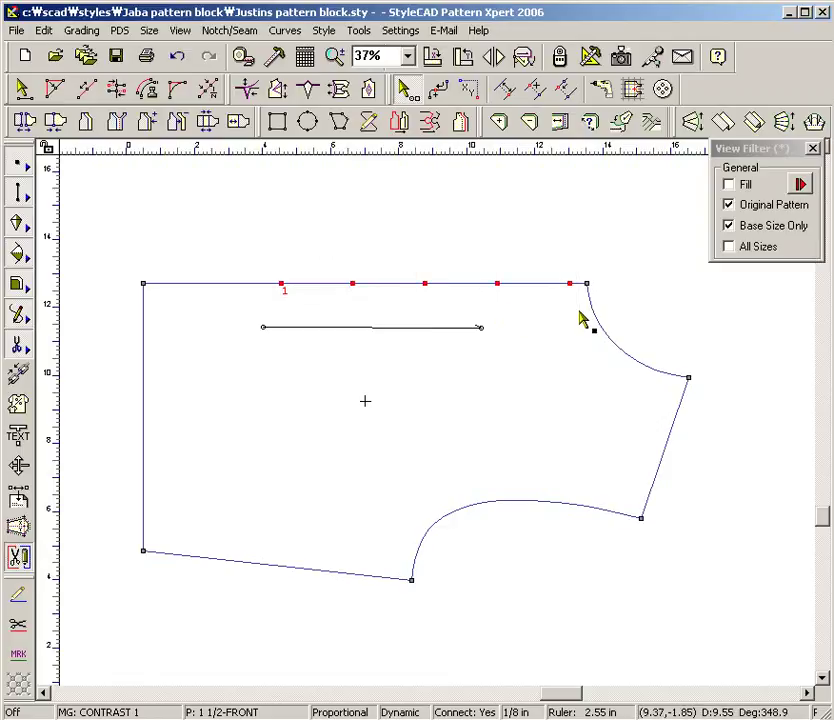
{"action": "key", "text": "Delete"}
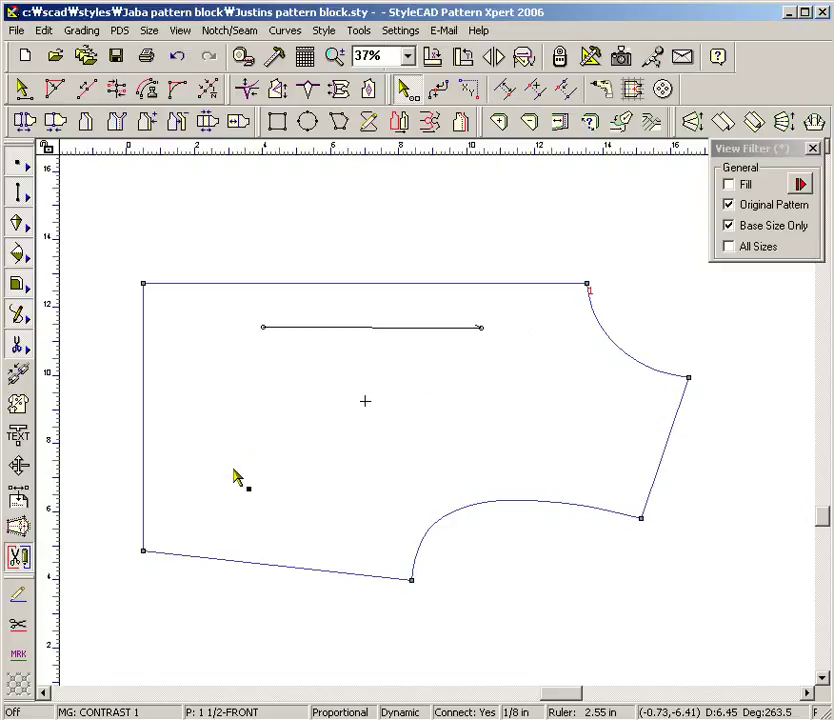
Move the corner between hem and side seam outward along the hem line, and bring it back inward in three 0.5 in moves.
{"action": "left_click_drag", "start_coordinate": [144, 551], "coordinate": [148, 609]}
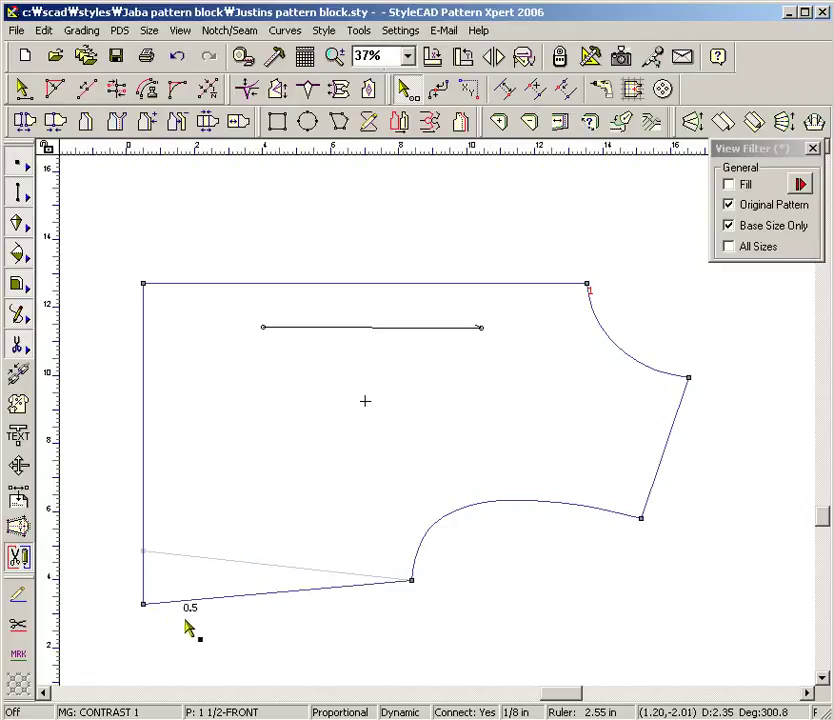
{"action": "left_click", "coordinate": [145, 603]}
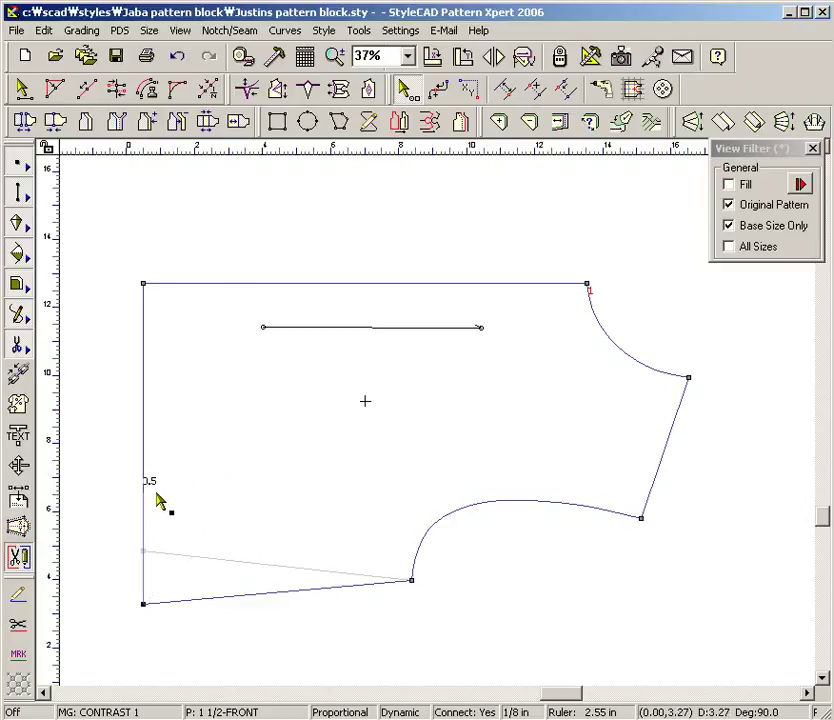
{"action": "left_click", "coordinate": [157, 535]}
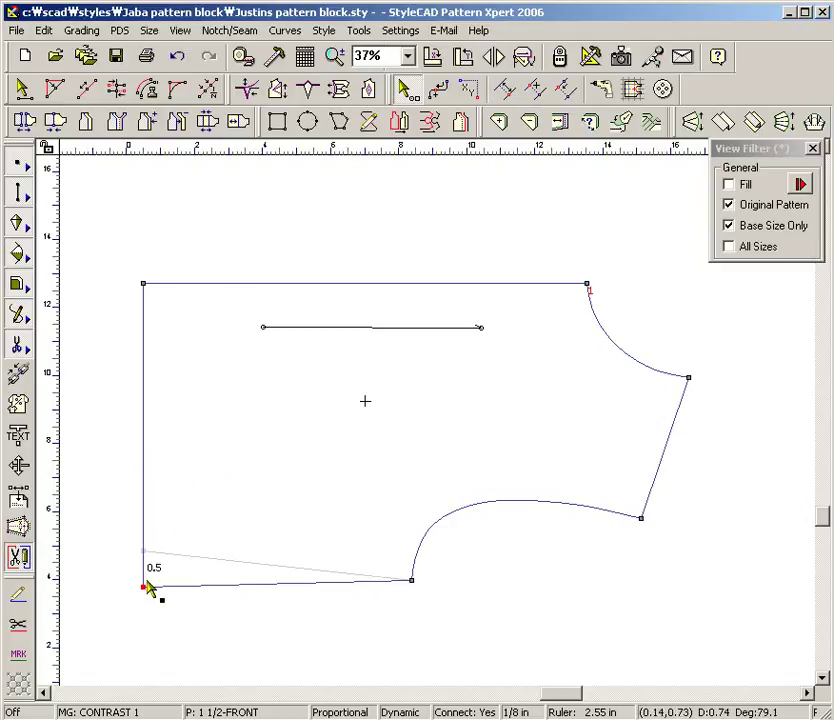
{"action": "left_click", "coordinate": [161, 486]}
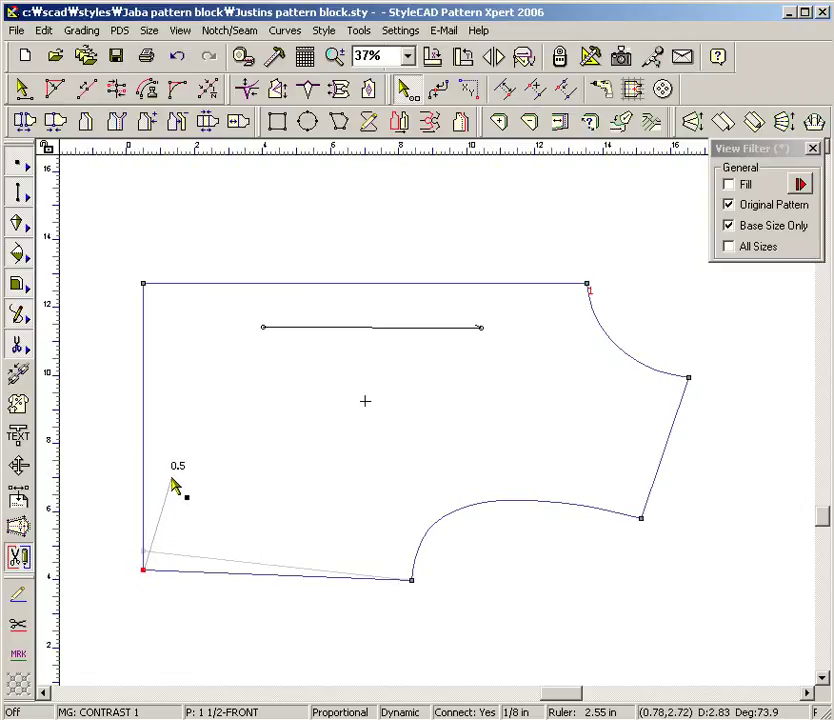
{"action": "left_click", "coordinate": [151, 450]}
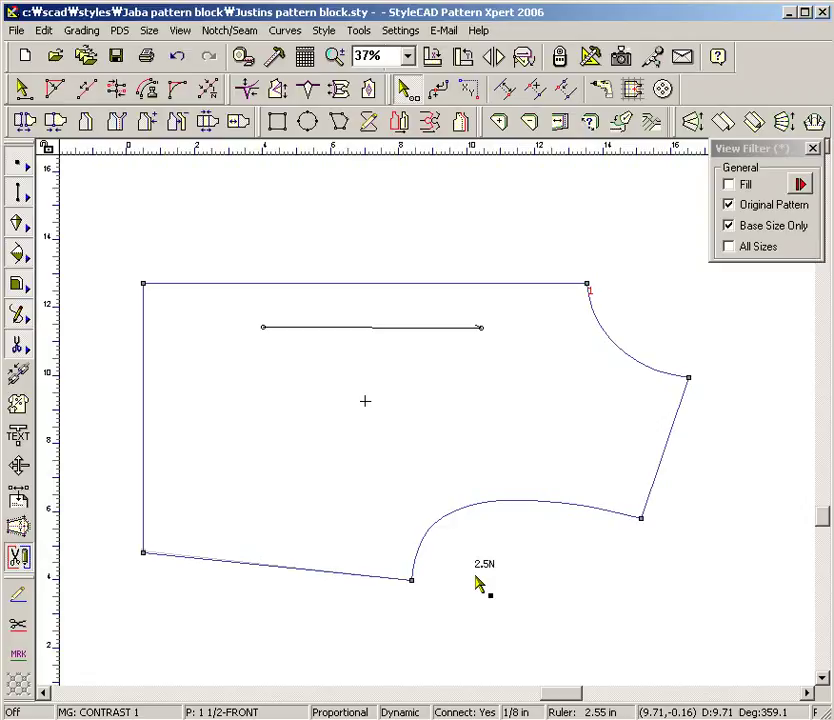
Add a notched point on the armhole curve 2.5 in from the shoulder point.
{"action": "left_click", "coordinate": [615, 515]}
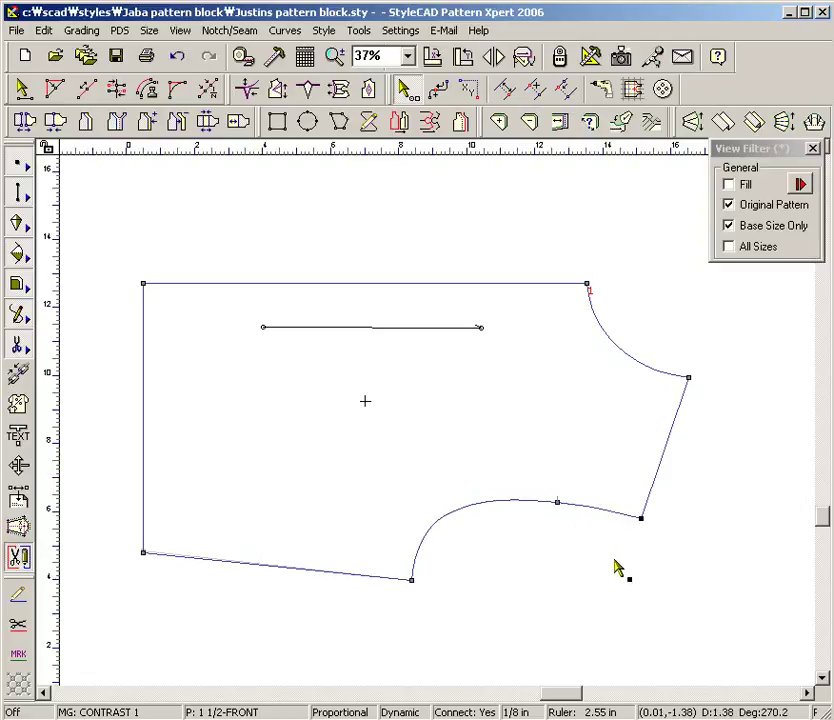
Switch to non-proportional curve points and delete the three curve points of the front neckline.
{"action": "key", "text": "p"}
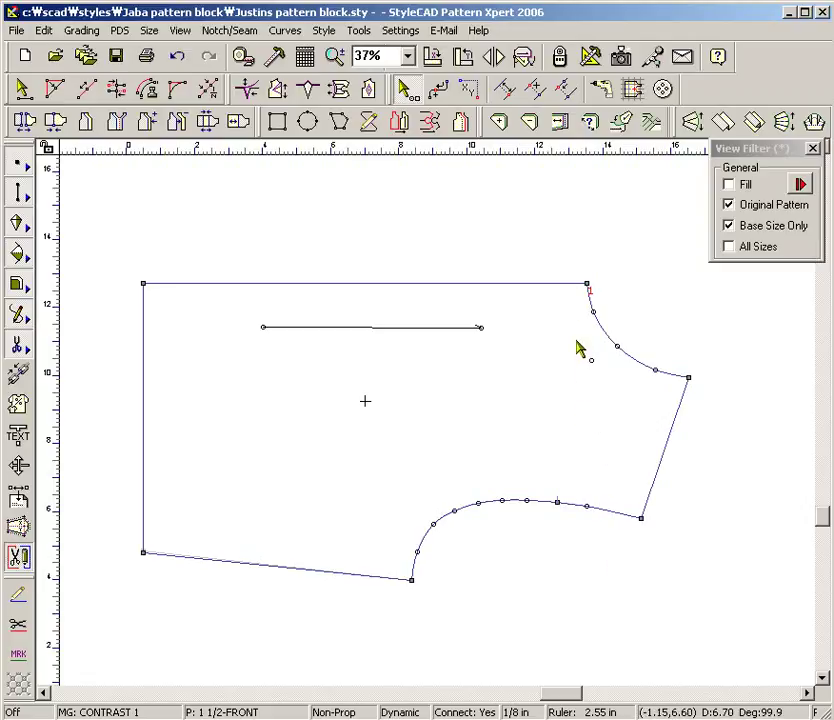
{"action": "left_click_drag", "start_coordinate": [572, 300], "coordinate": [666, 398]}
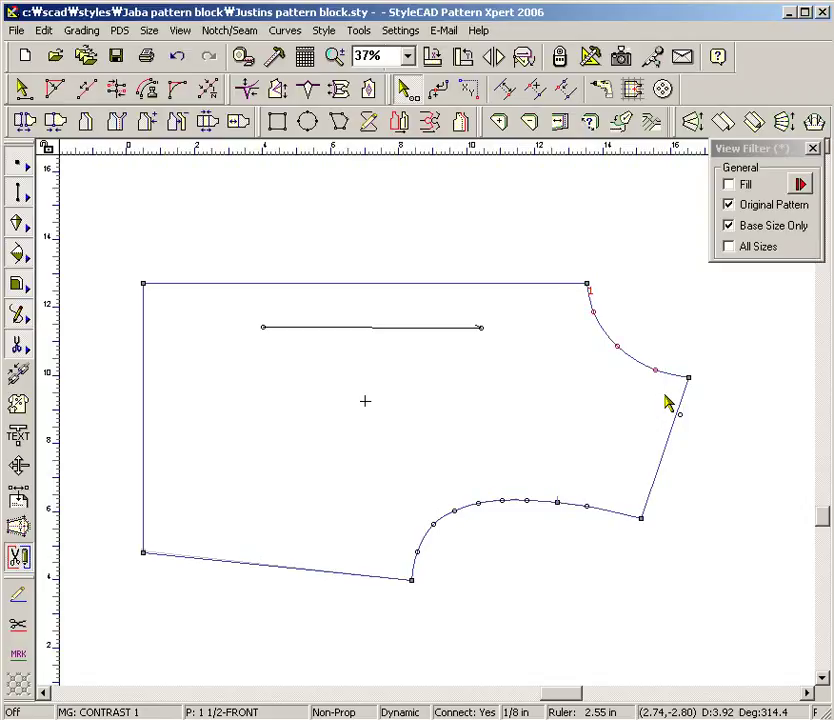
{"action": "key", "text": "Delete"}
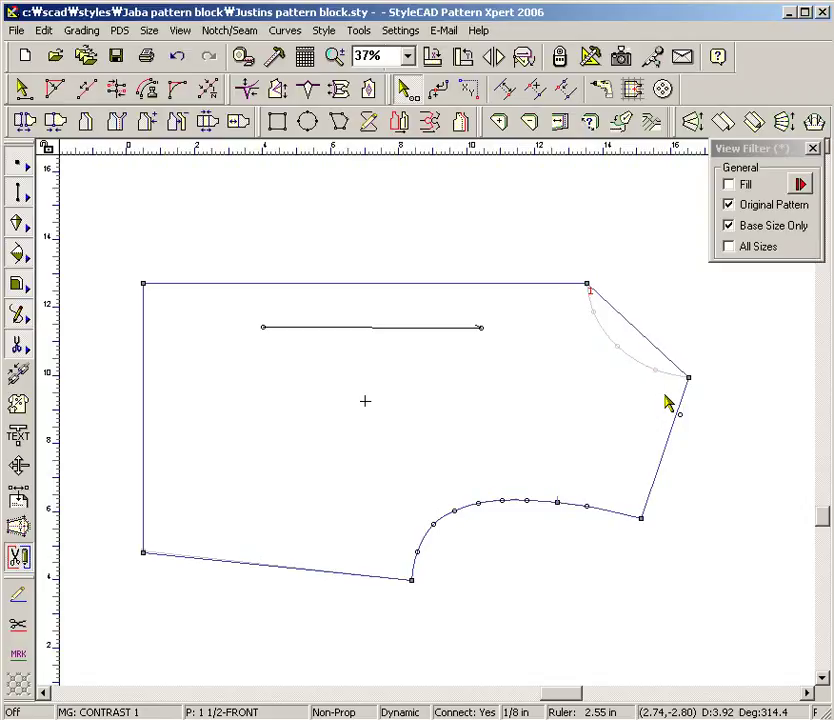
Add a curve point on the straightened neckline and move it inward near the center front to start reshaping the curve.
{"action": "left_click", "coordinate": [641, 337]}
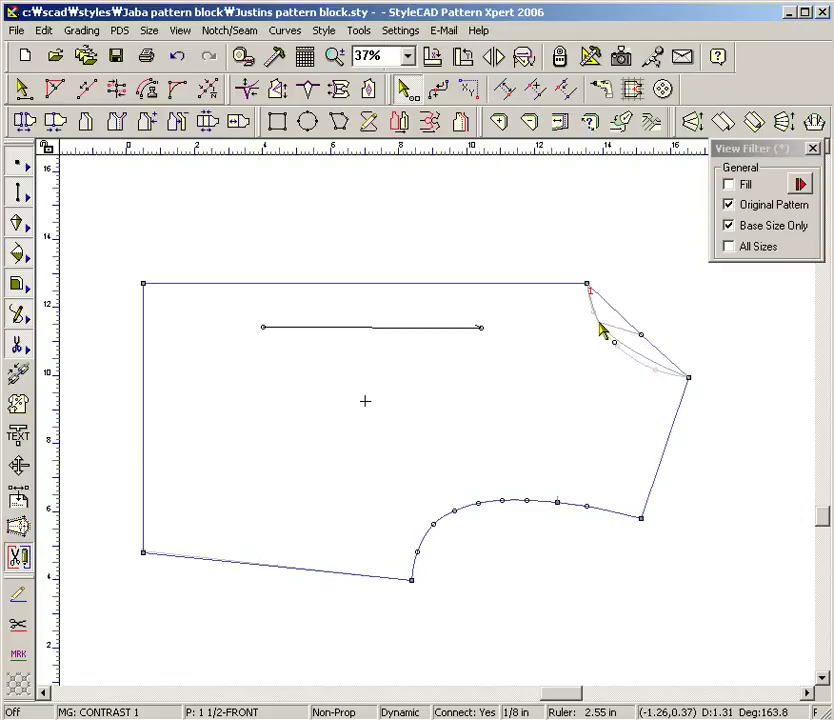
{"action": "left_click", "coordinate": [597, 321]}
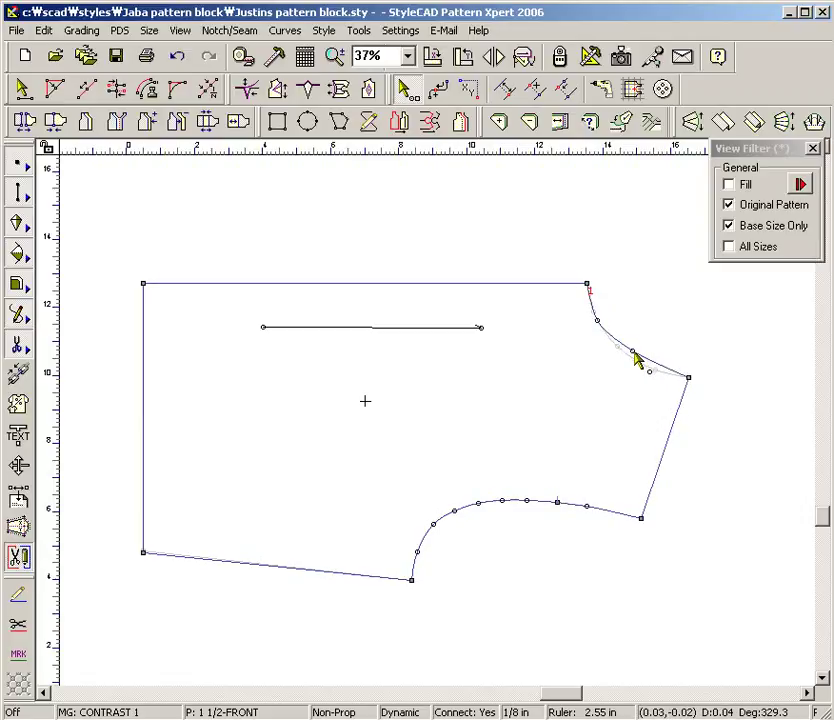